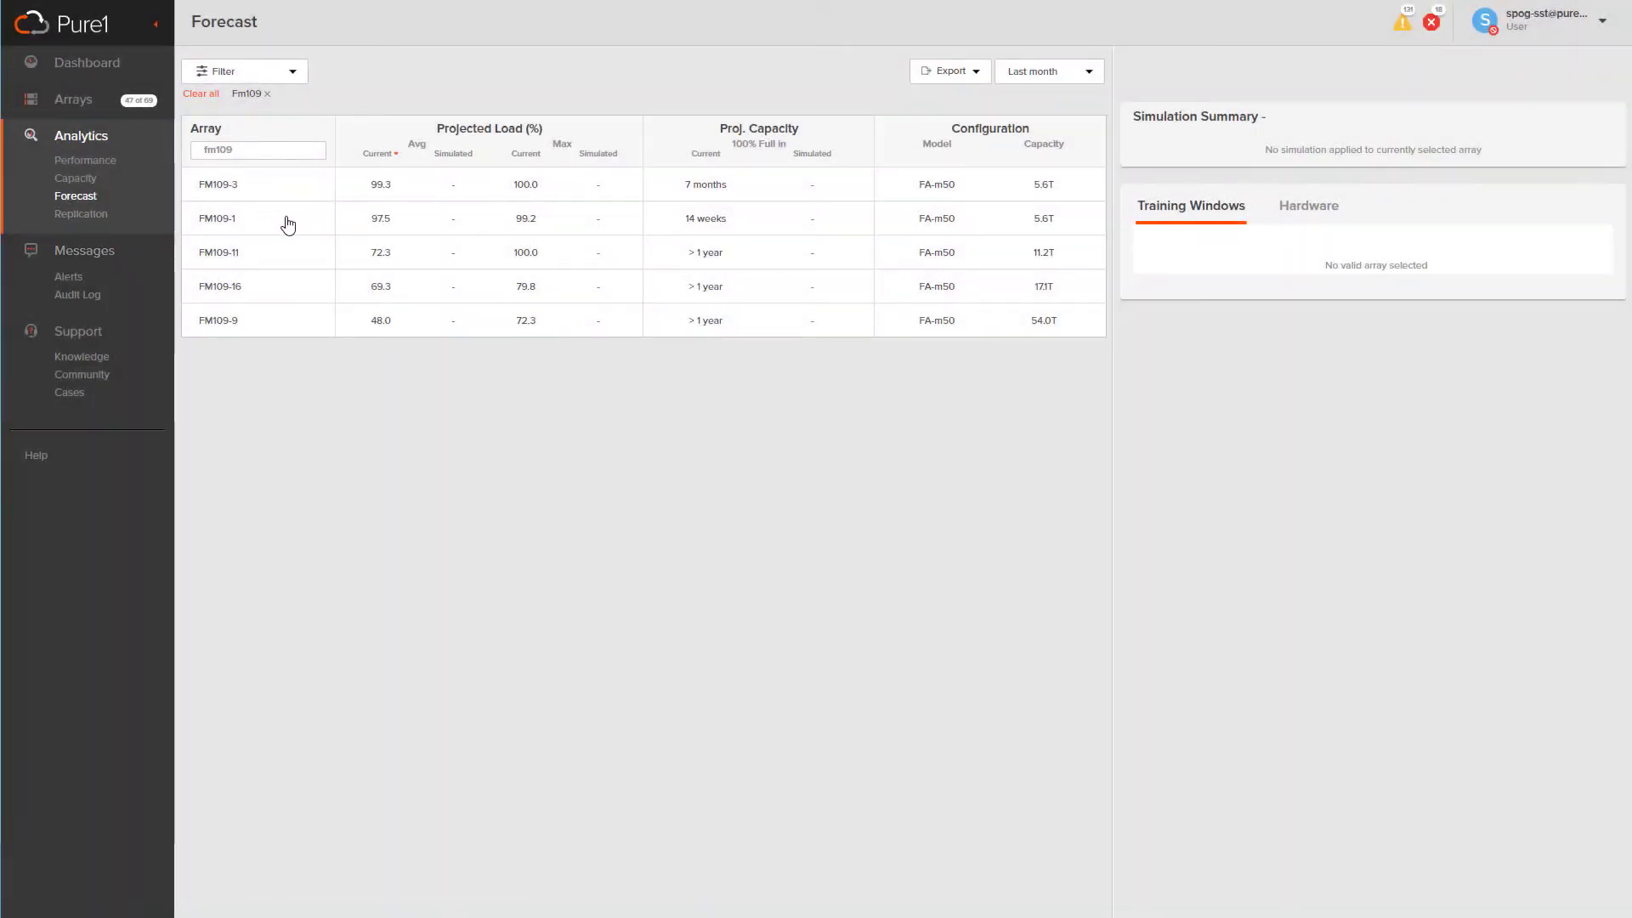
# Set FM109-1's load training window to 26 days, giving 98.9 average and 100.0 max load.
pyautogui.click(289, 223)
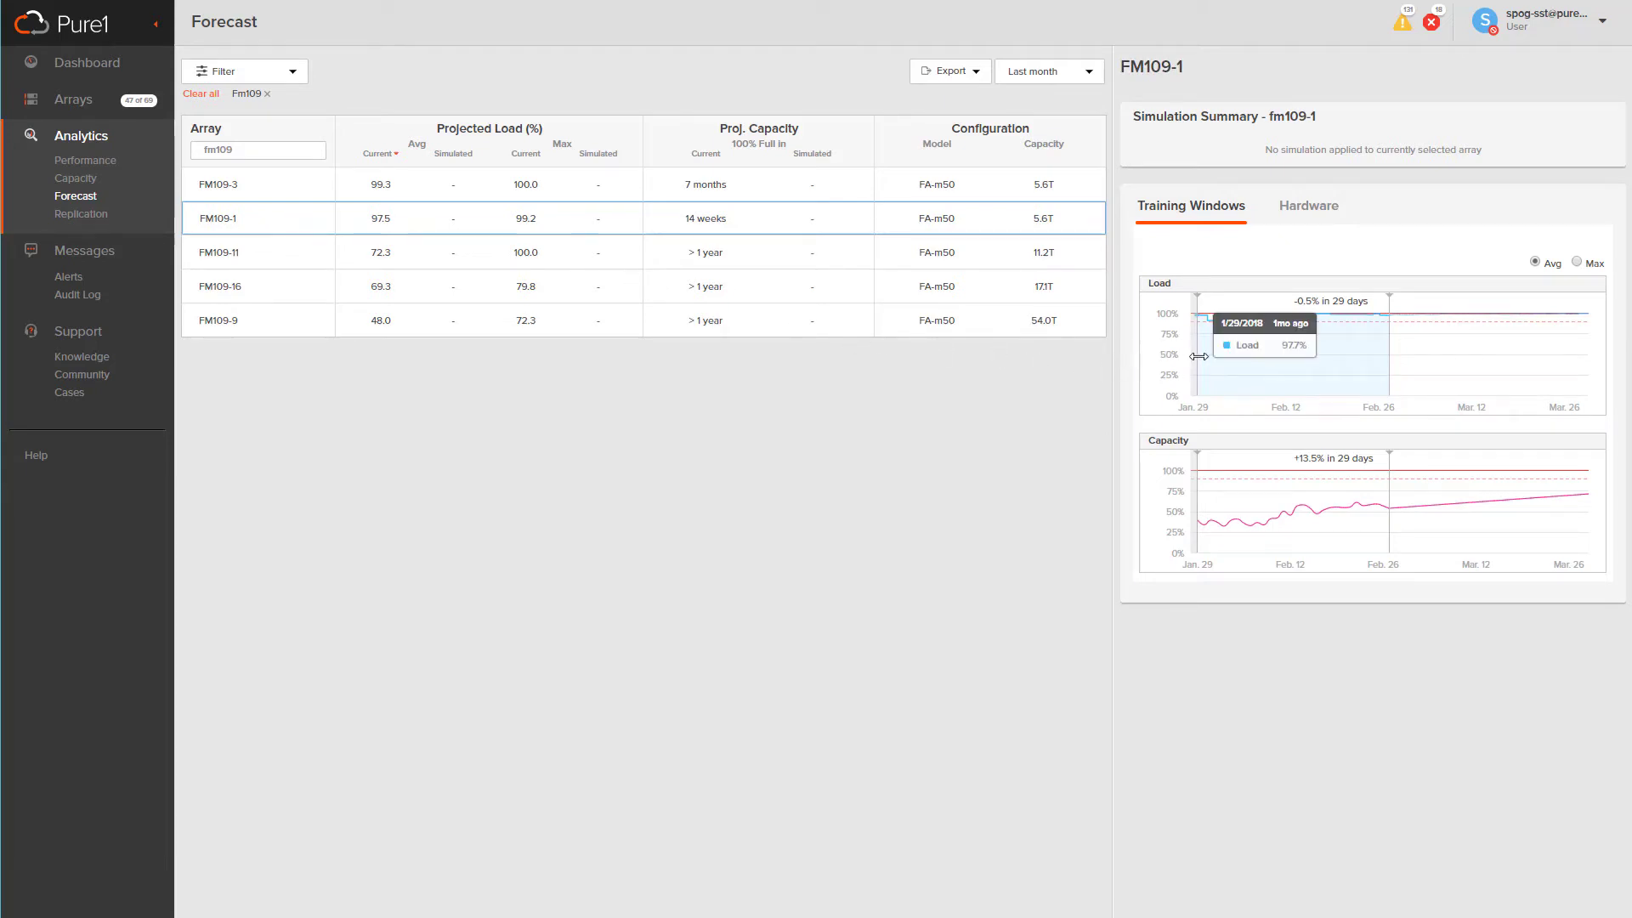
pyautogui.moveTo(1196, 357); pyautogui.dragTo(1222, 356)
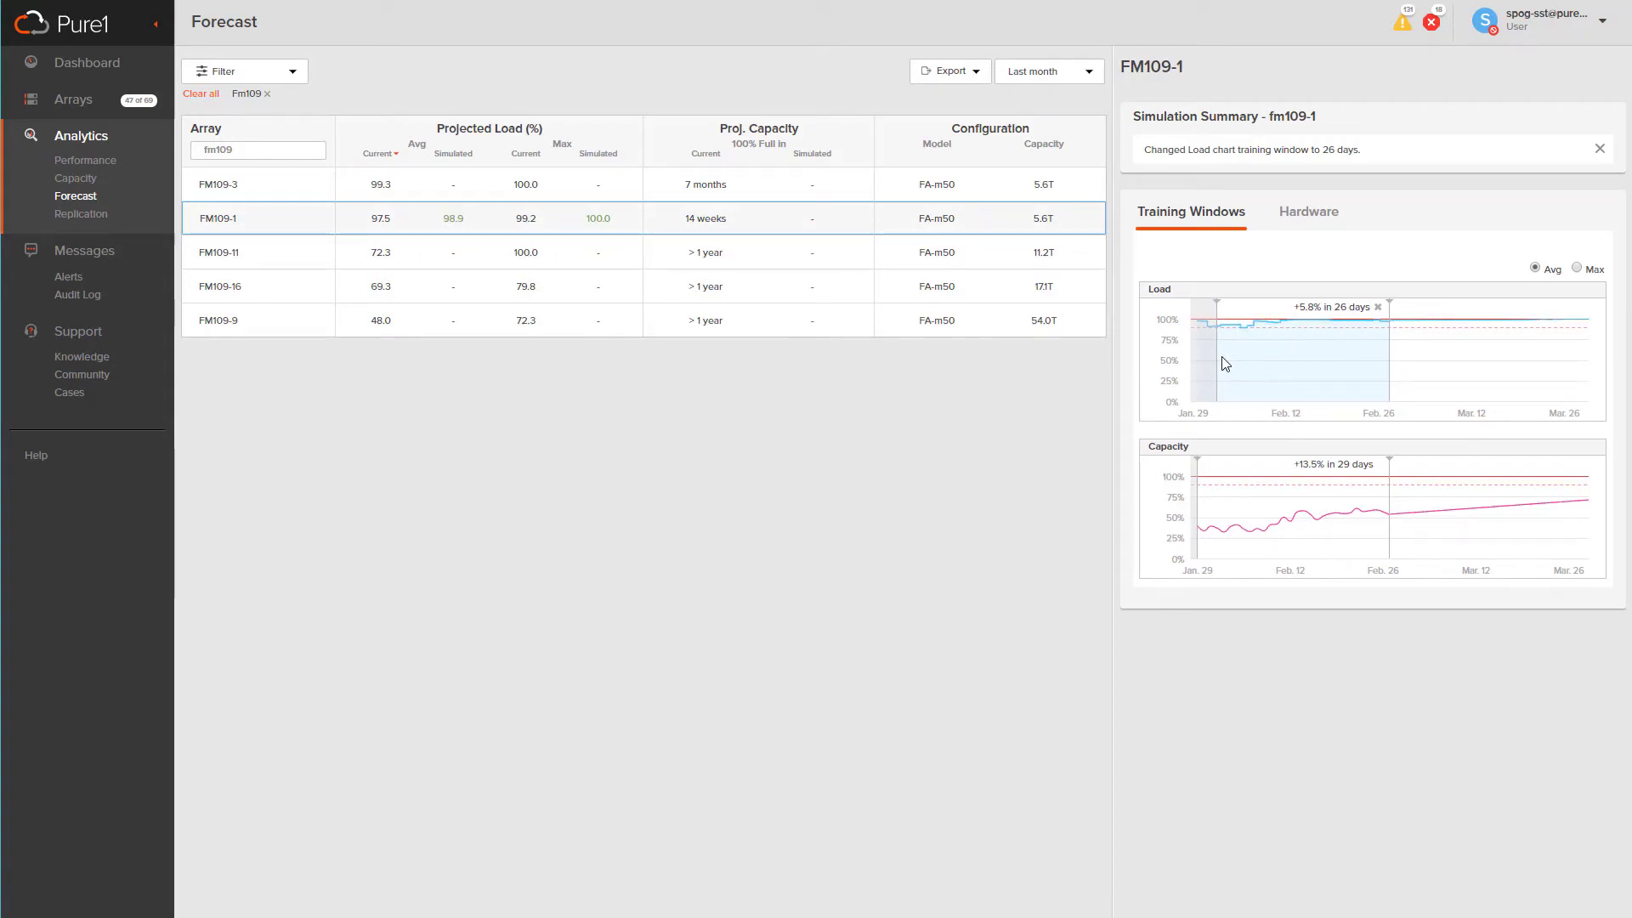
# Simulate an M70r2 controller plus 20 TB and 11 TB data packs, reaching 23.4 TiB usable.
pyautogui.click(1308, 212)
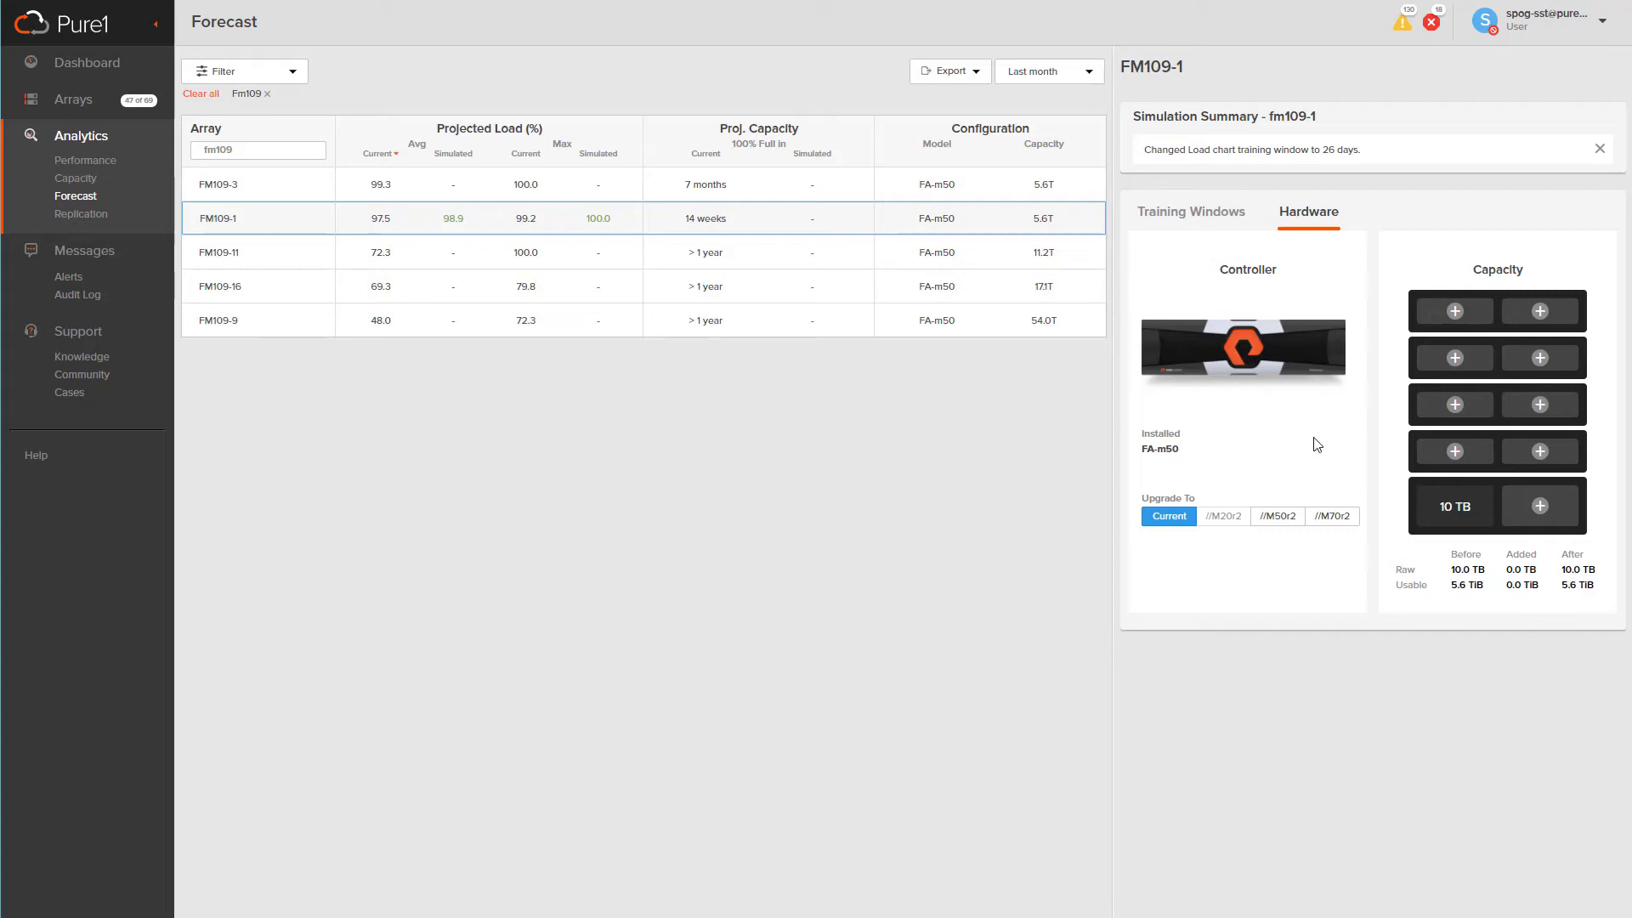
pyautogui.click(1333, 516)
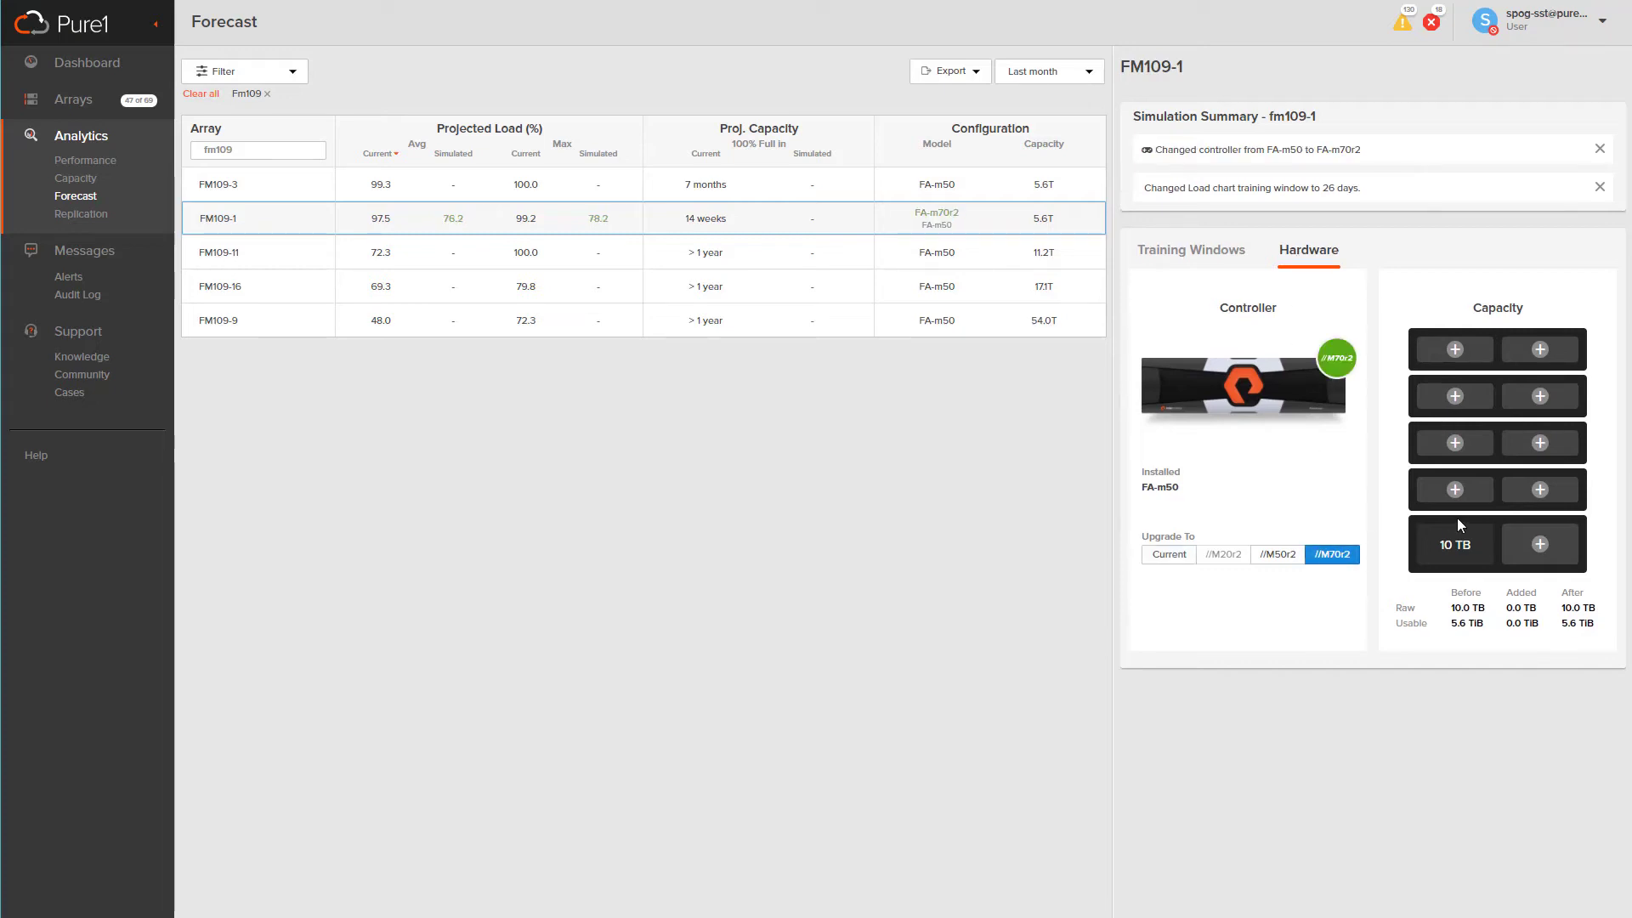
pyautogui.click(1536, 551)
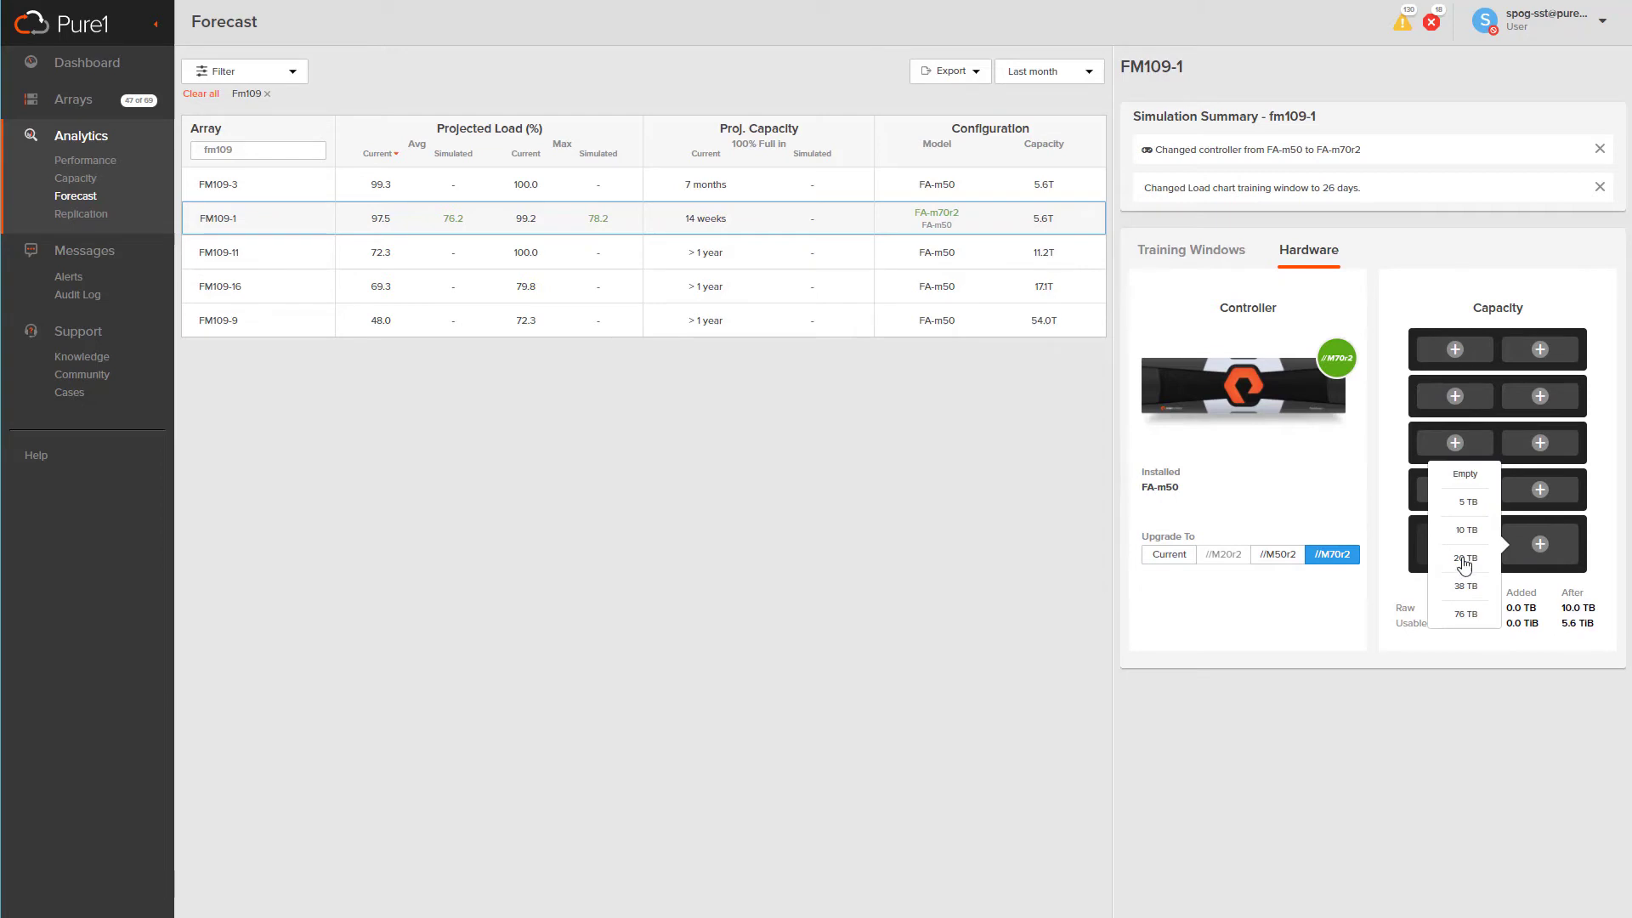
pyautogui.click(1467, 513)
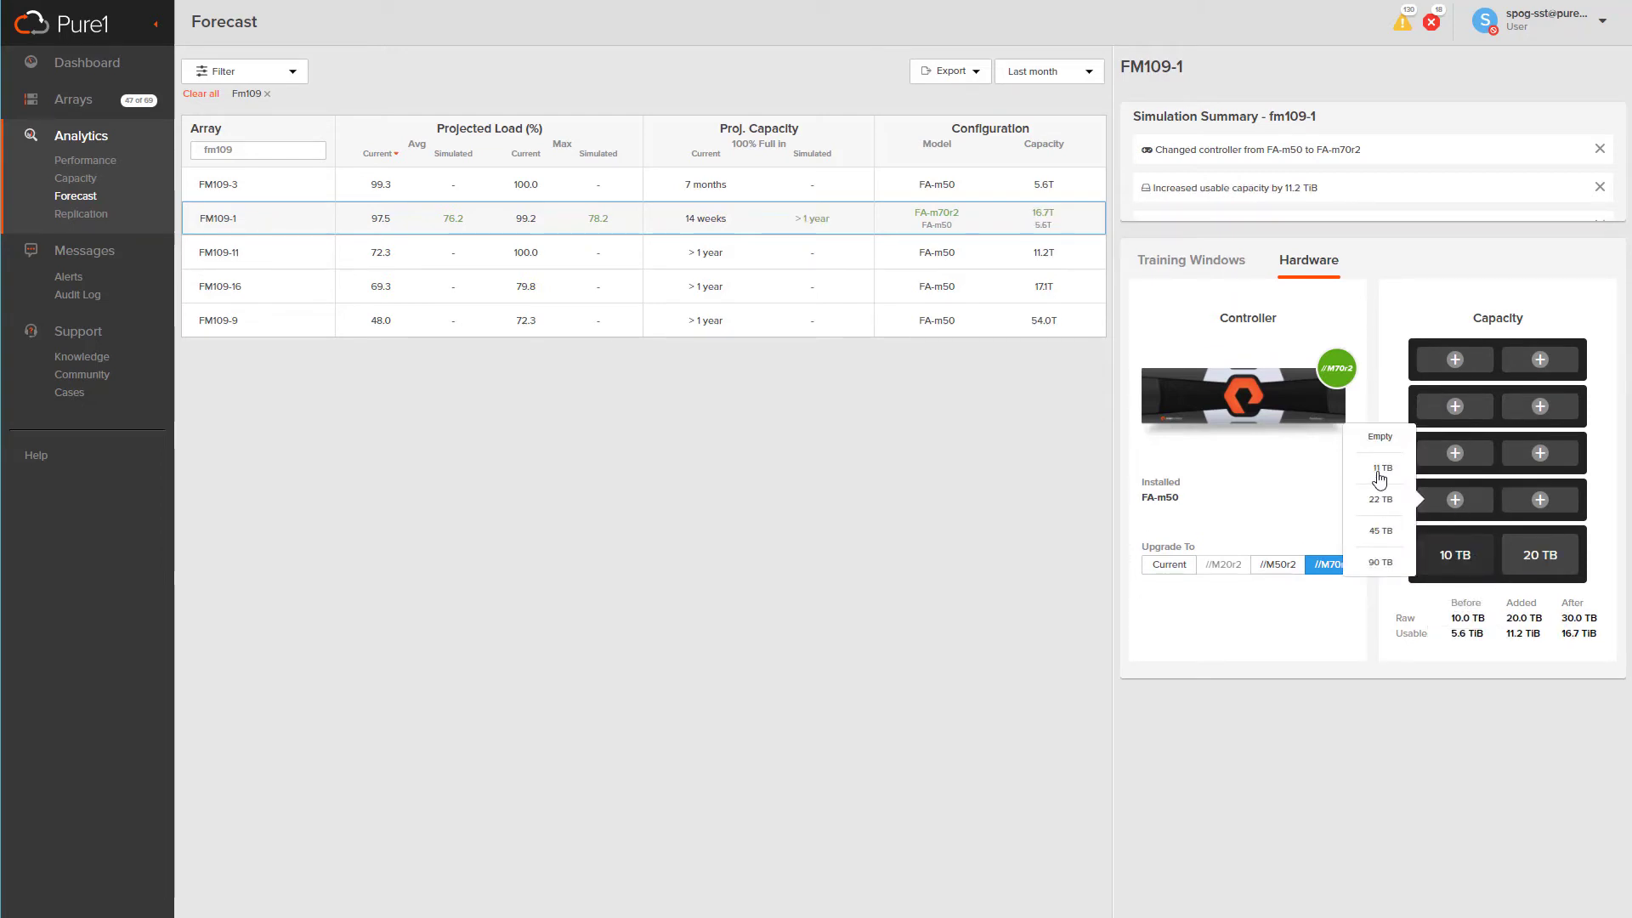
pyautogui.click(1379, 477)
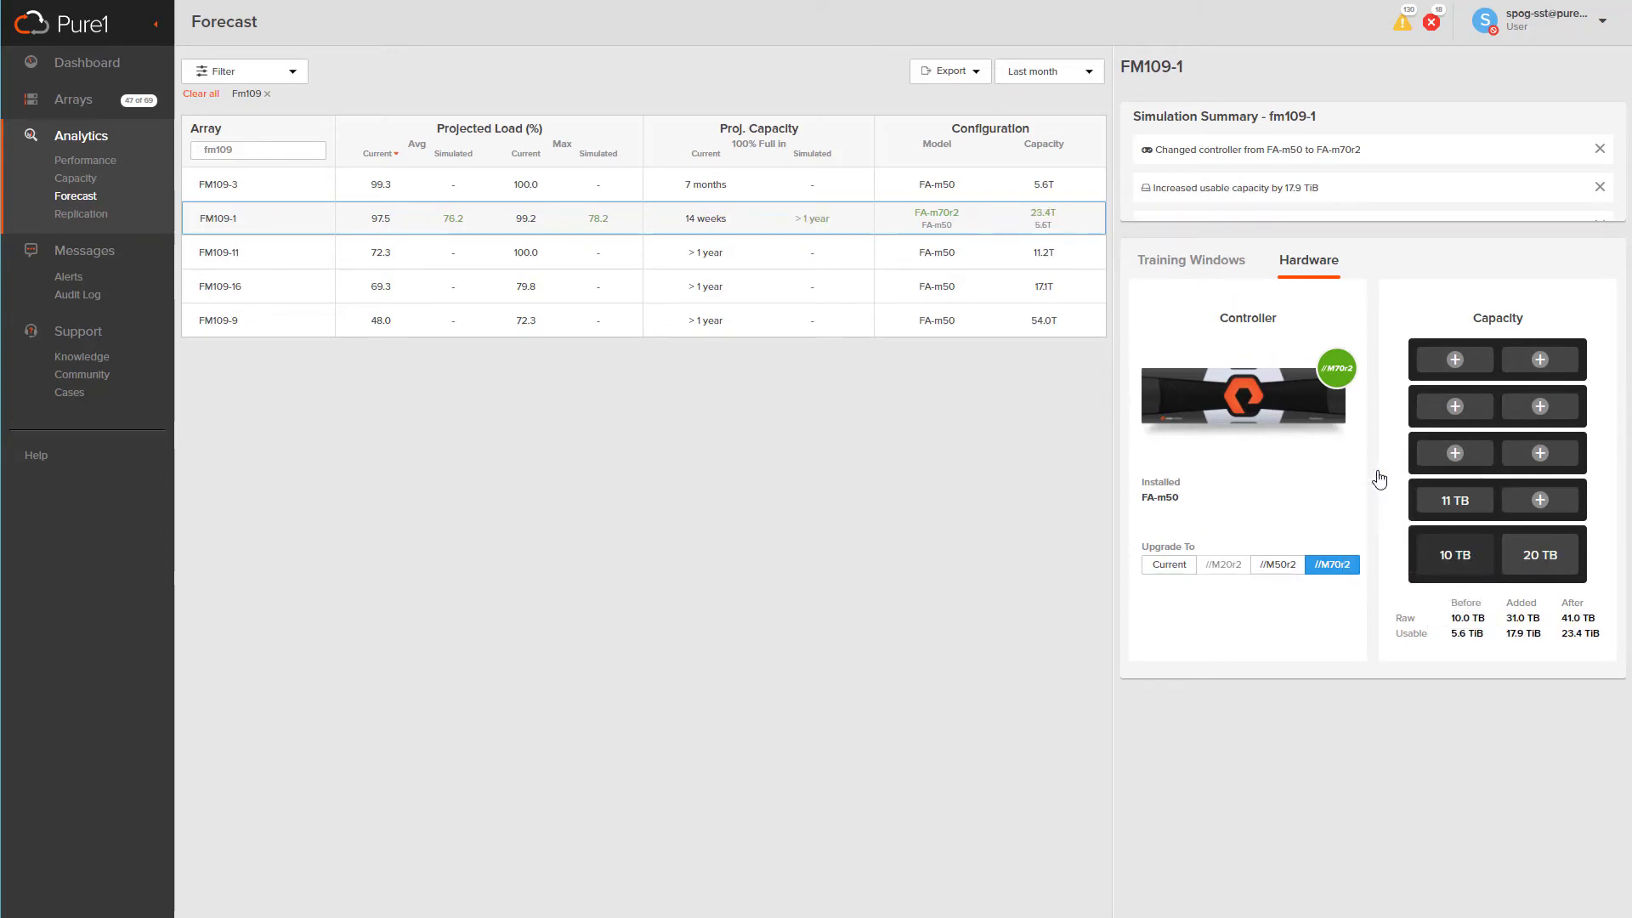